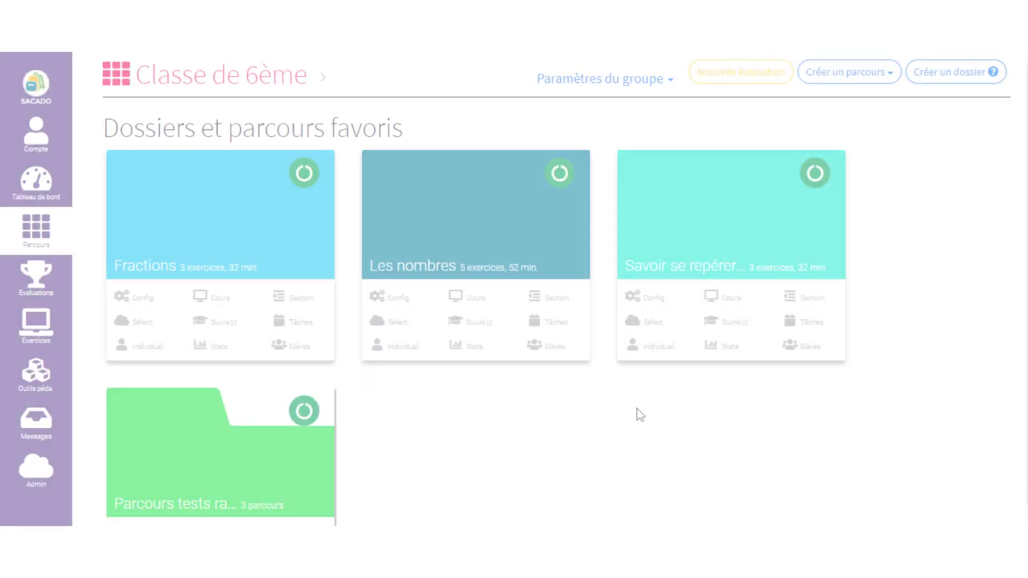
- Open the "Savoir se repérer…" learning path of Classe de 6ème and view its first exercise
{"action": "left_click", "coordinate": [686, 277]}
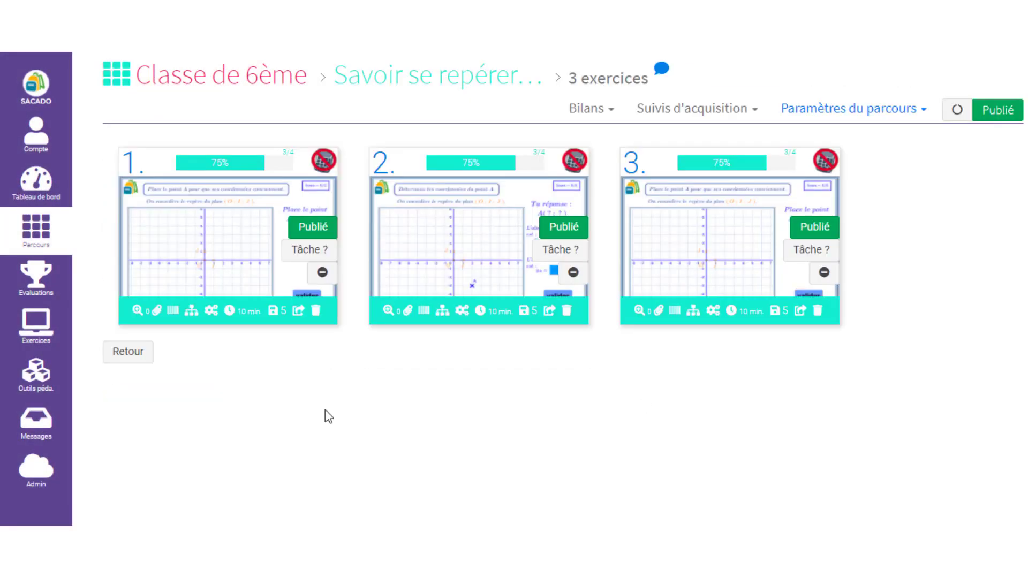
{"action": "left_click", "coordinate": [231, 254]}
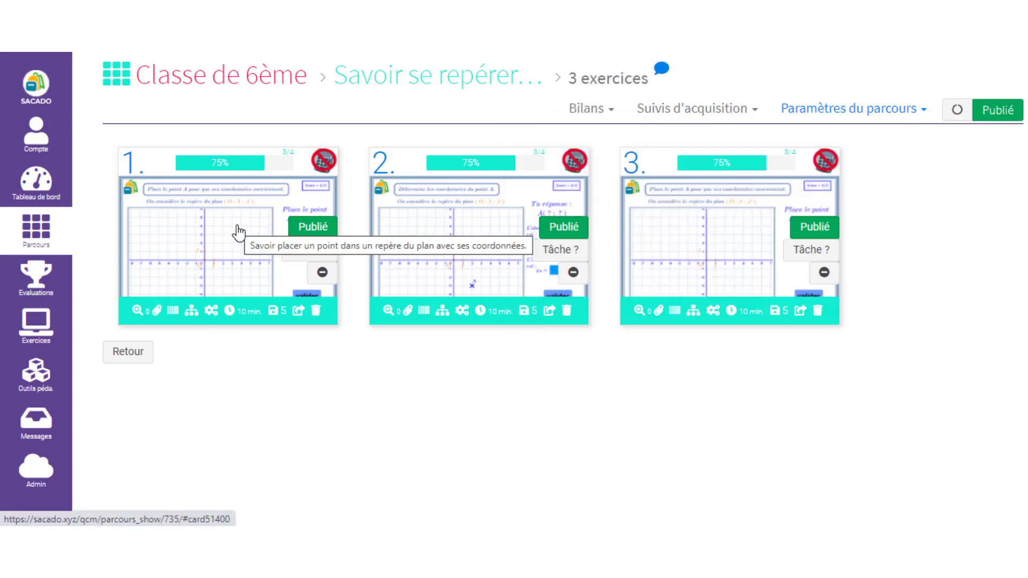
{"action": "left_click", "coordinate": [204, 248]}
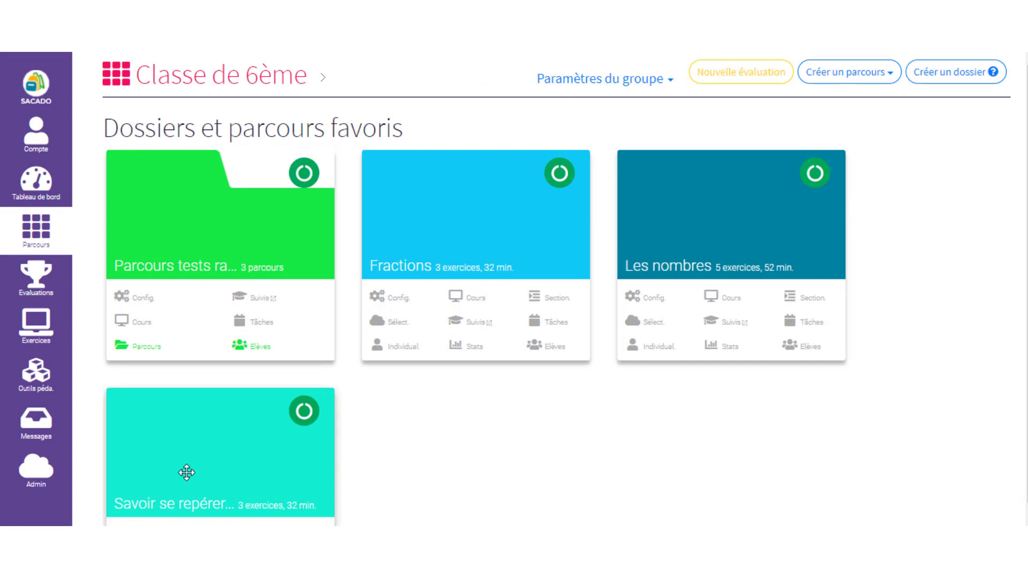
- Reopen the "Savoir se repérer…" path and view the targeted competencies of its first and second exercises
{"action": "left_click", "coordinate": [197, 512]}
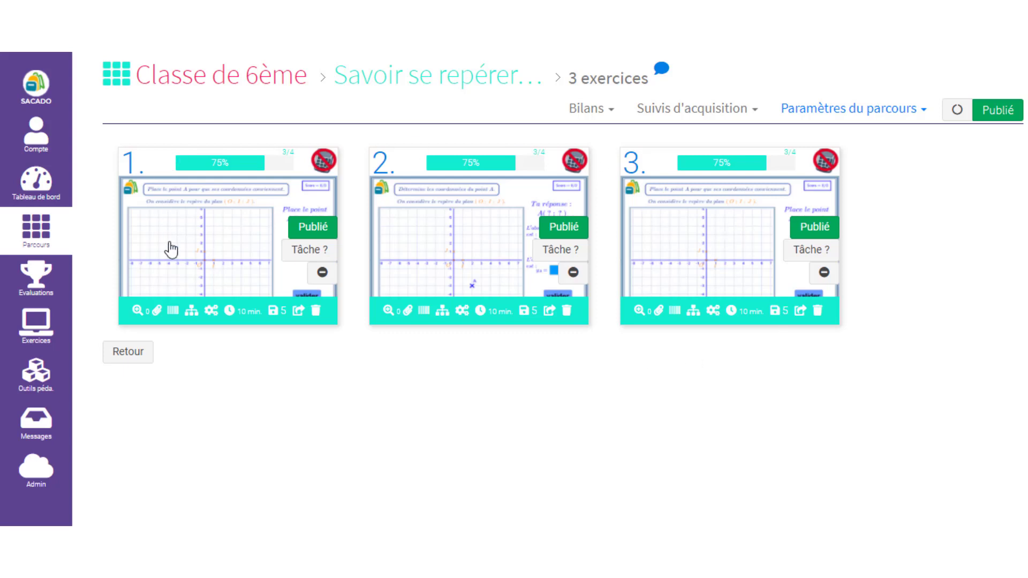
{"action": "left_click", "coordinate": [211, 311]}
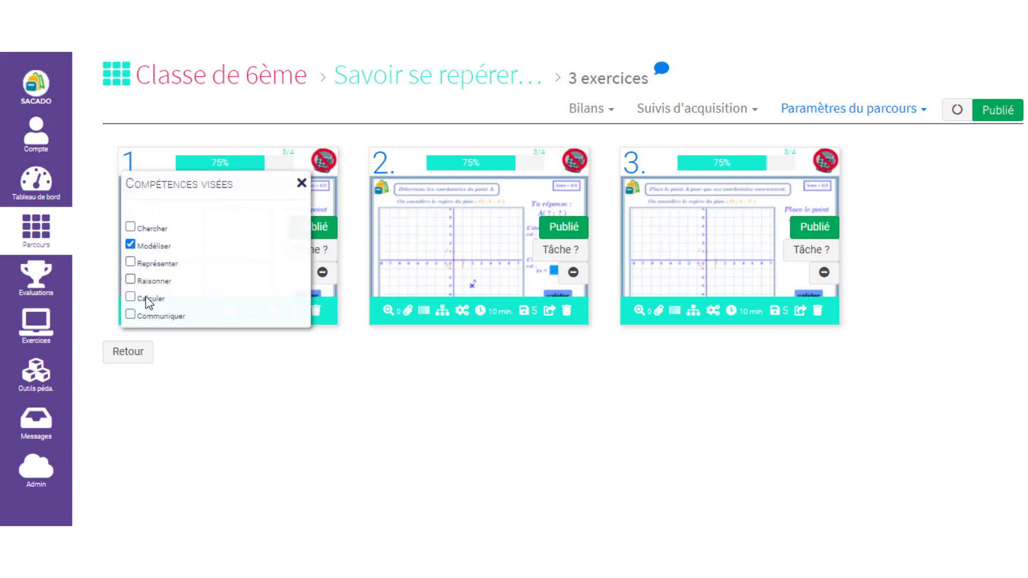
{"action": "left_click", "coordinate": [301, 183]}
{"action": "left_click", "coordinate": [462, 310]}
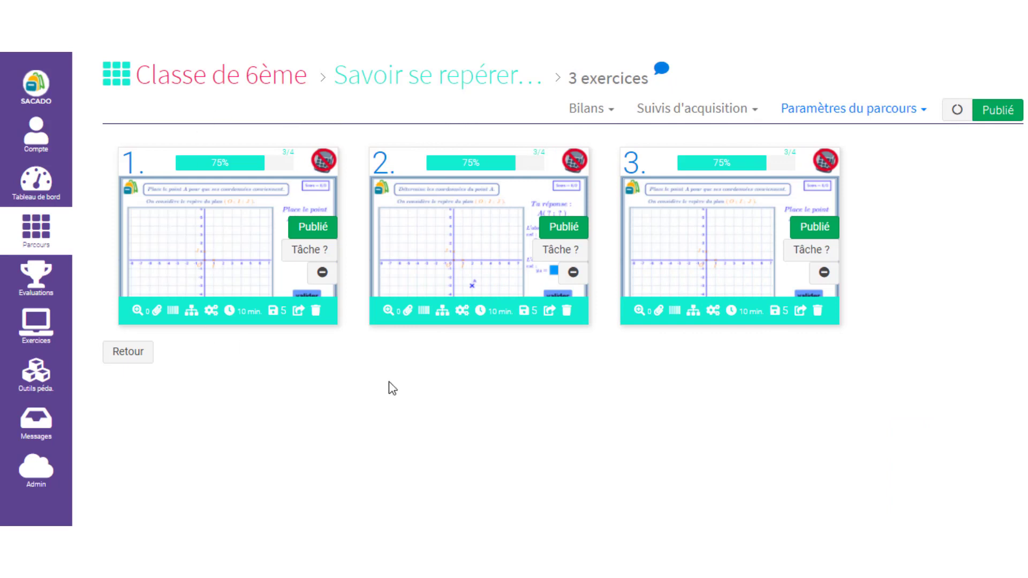
- View the path's acquisition tracking by student and examine the results for the published exercises
{"action": "left_click", "coordinate": [698, 119]}
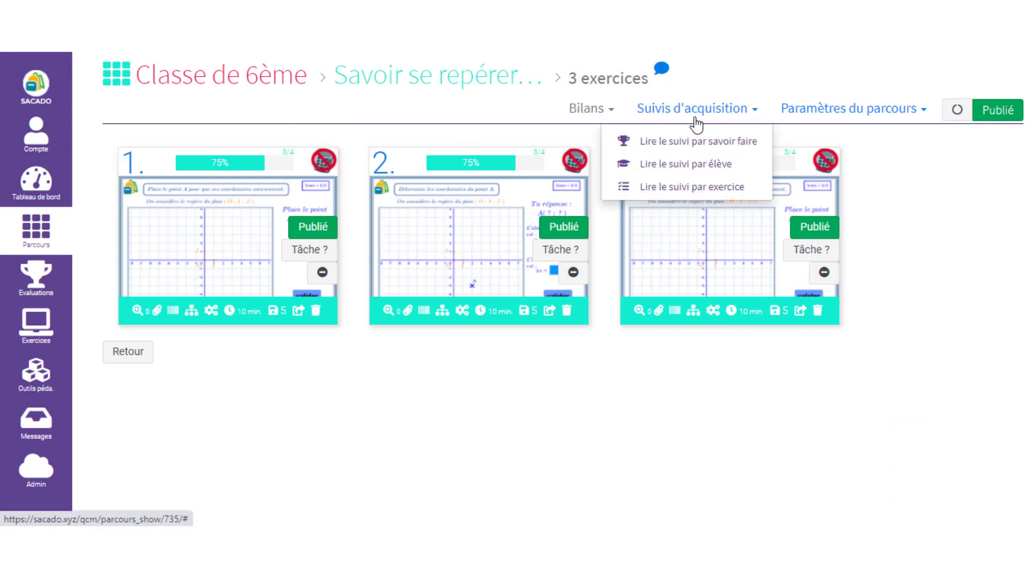
{"action": "left_click", "coordinate": [729, 165]}
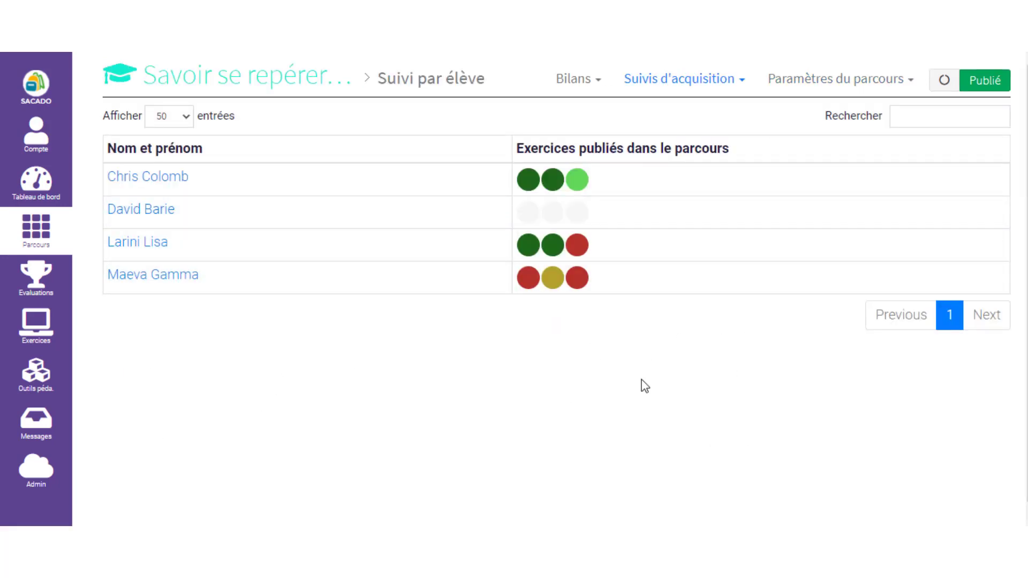
{"action": "mouse_move", "coordinate": [578, 291]}
- Switch the path's acquisition tracking to the view by savoir faire and check the students' individual scores
{"action": "left_click", "coordinate": [692, 85]}
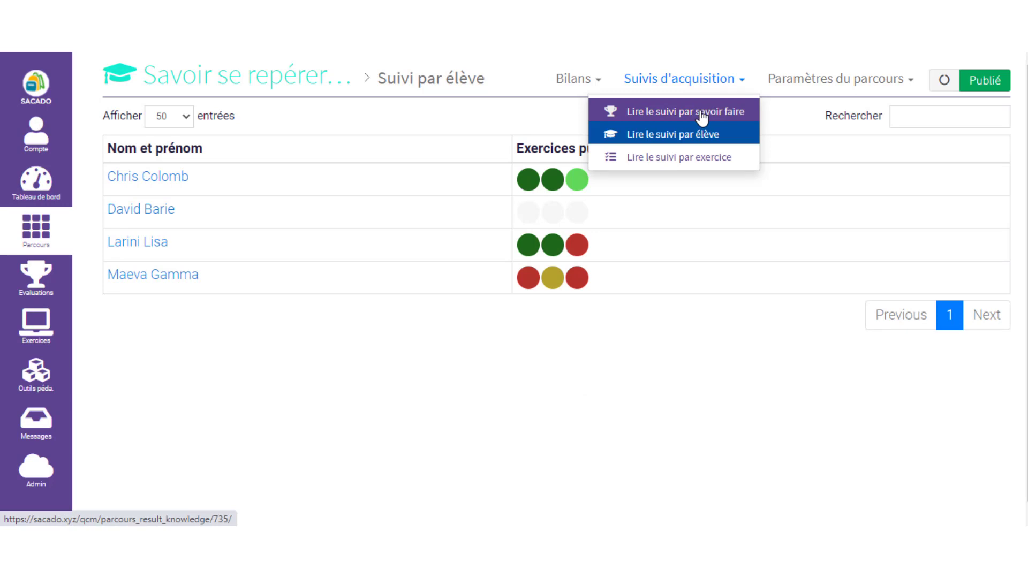
{"action": "left_click", "coordinate": [702, 112]}
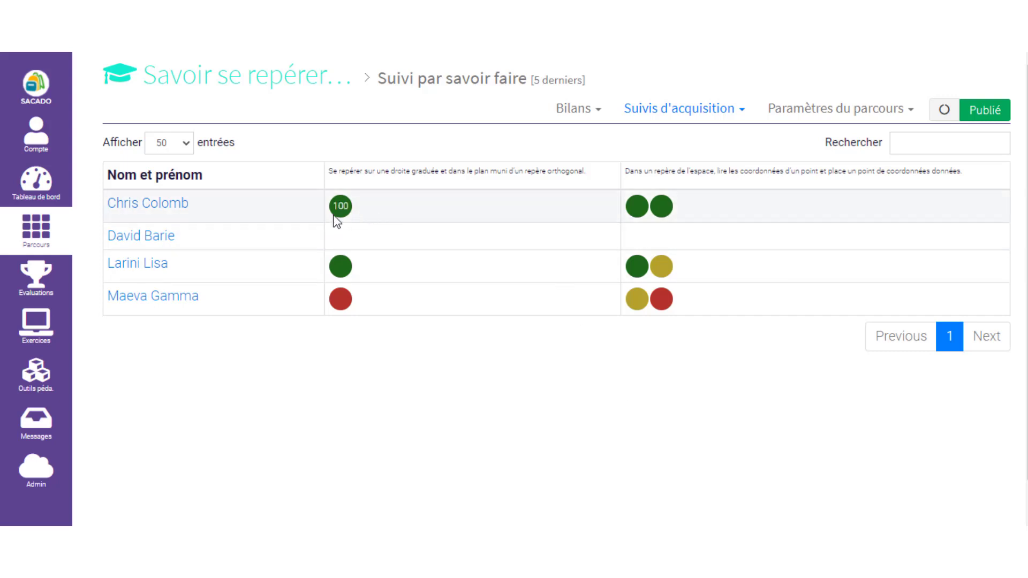
{"action": "mouse_move", "coordinate": [342, 306]}
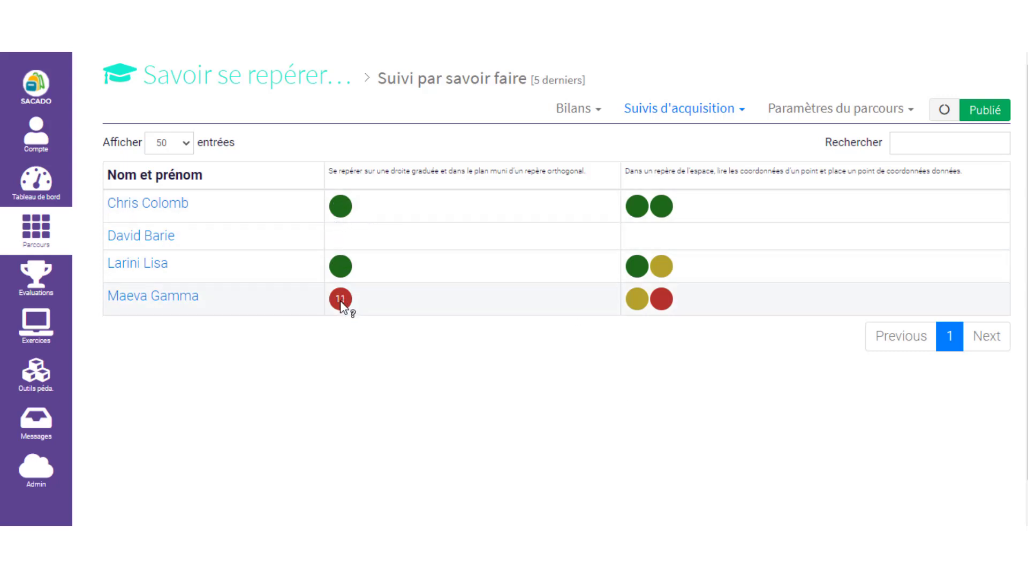
- Switch to the tracking by exercise and open the first student's detailed results for the path
{"action": "left_click", "coordinate": [683, 109]}
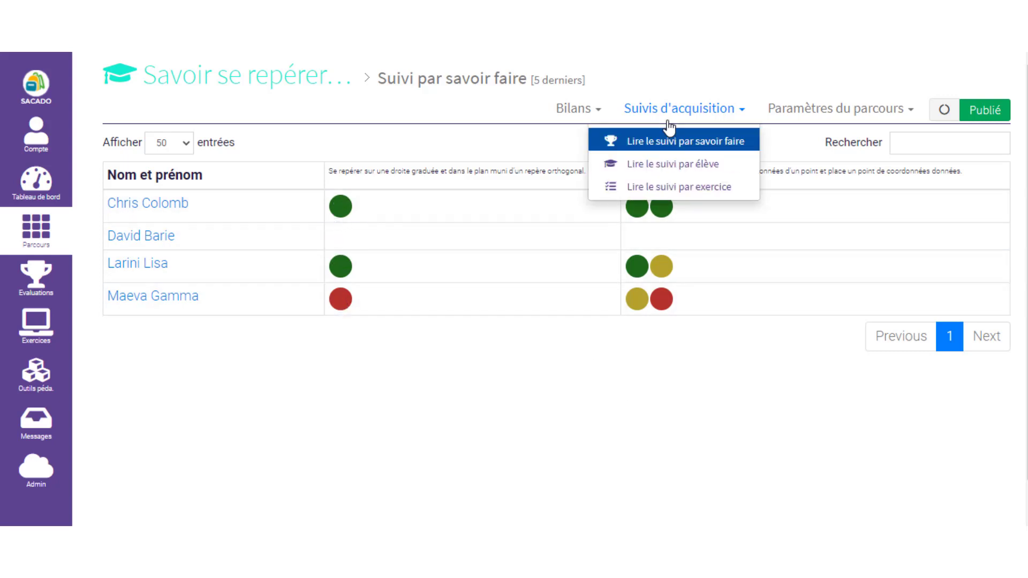
{"action": "left_click", "coordinate": [691, 191]}
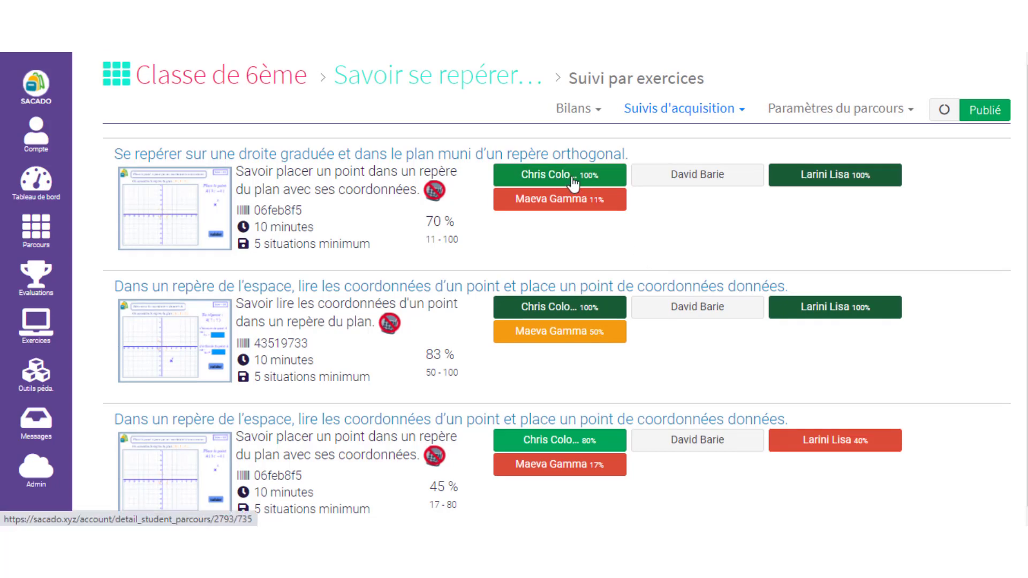
{"action": "left_click", "coordinate": [549, 177]}
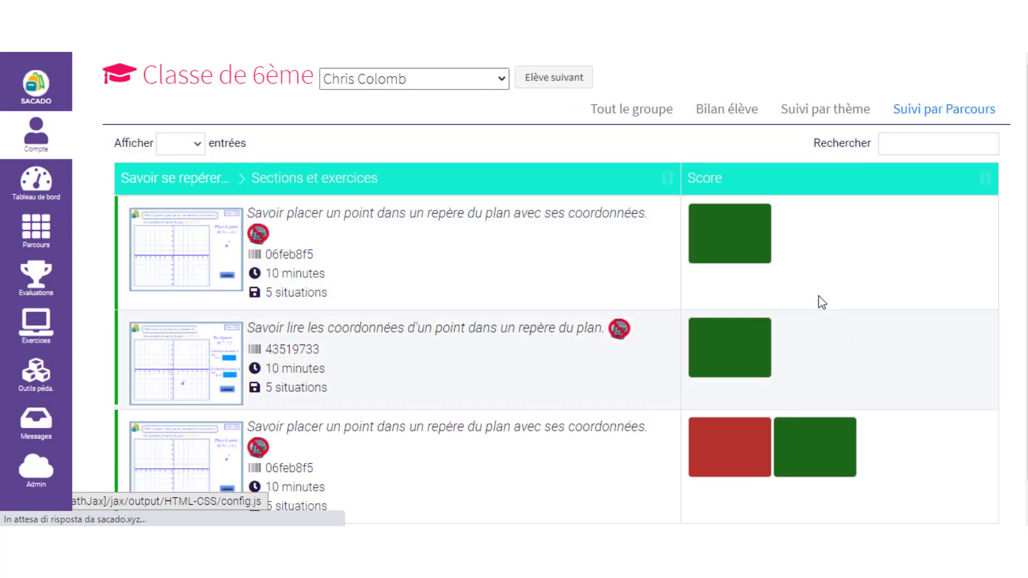
- Examine the score, situations, time and date details of the student's attempts at the third and second exercises
{"action": "scroll", "coordinate": [757, 262], "scroll_direction": "down", "scroll_amount": 1}
{"action": "mouse_move", "coordinate": [750, 404]}
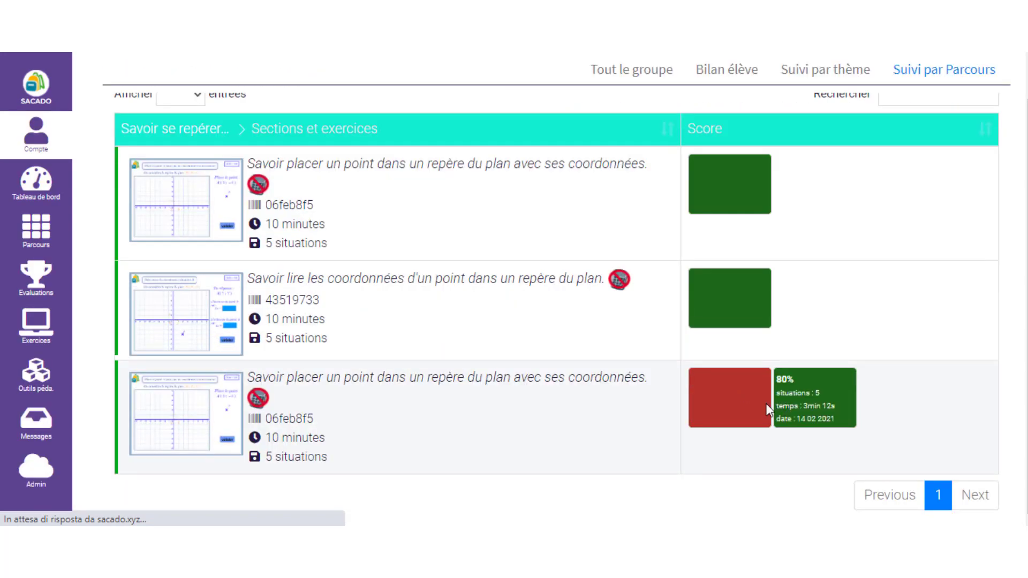
{"action": "mouse_move", "coordinate": [800, 403]}
{"action": "mouse_move", "coordinate": [718, 417]}
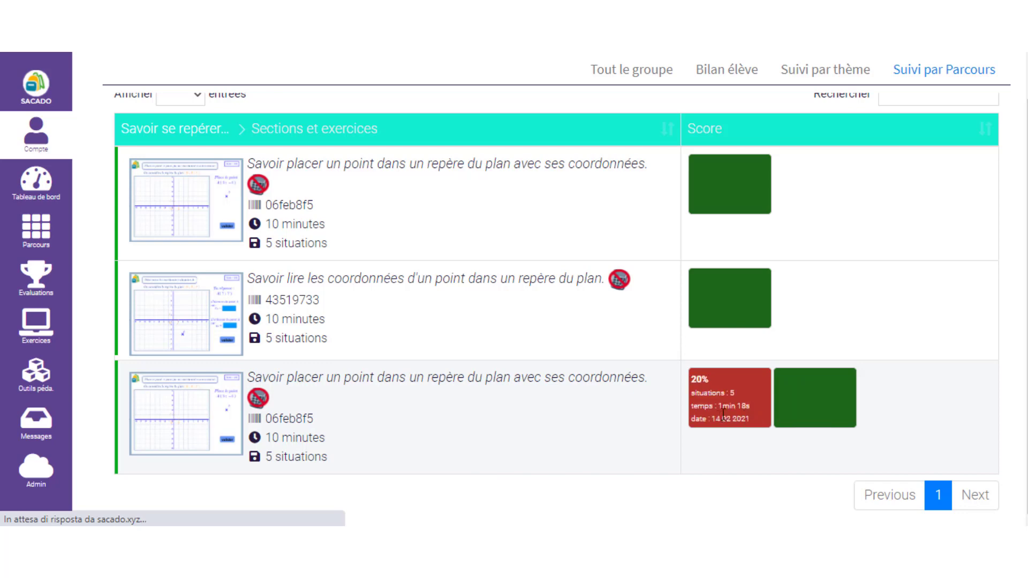
{"action": "scroll", "coordinate": [718, 455], "scroll_direction": "up", "scroll_amount": 1}
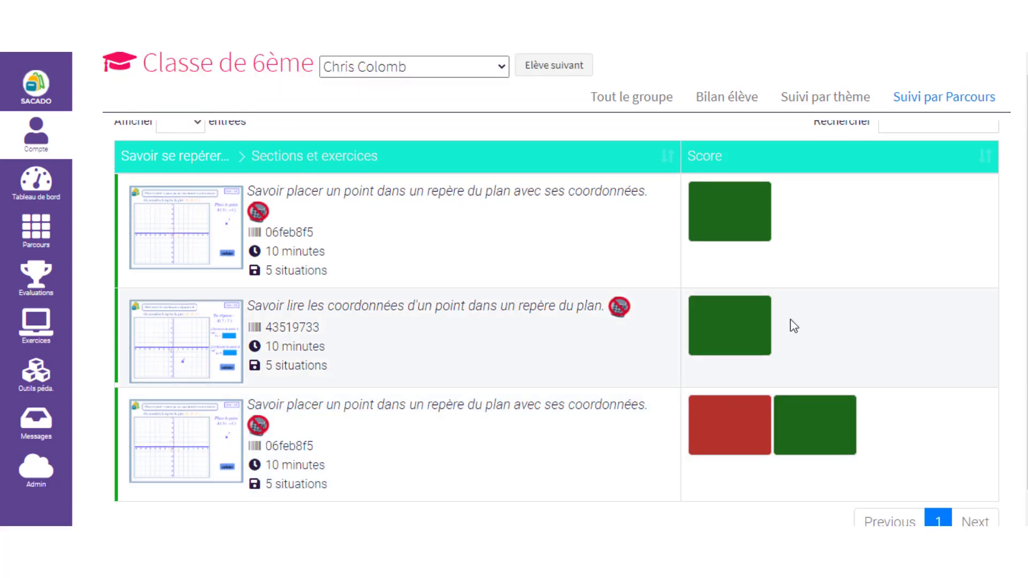
{"action": "mouse_move", "coordinate": [731, 331]}
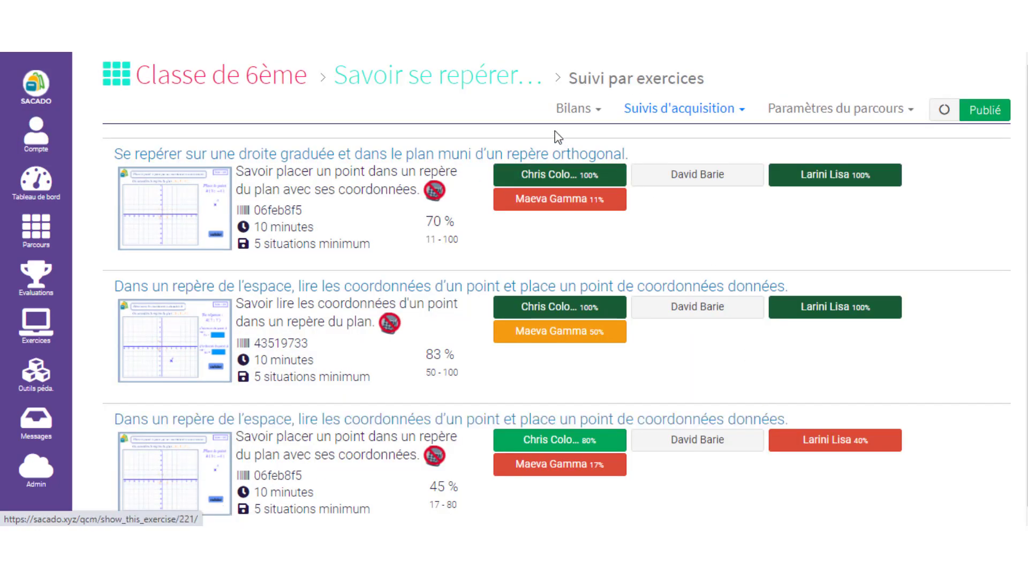
- Read the path's summary by attendus, checking the first student's score, and open its summary by compétences
{"action": "left_click", "coordinate": [575, 112]}
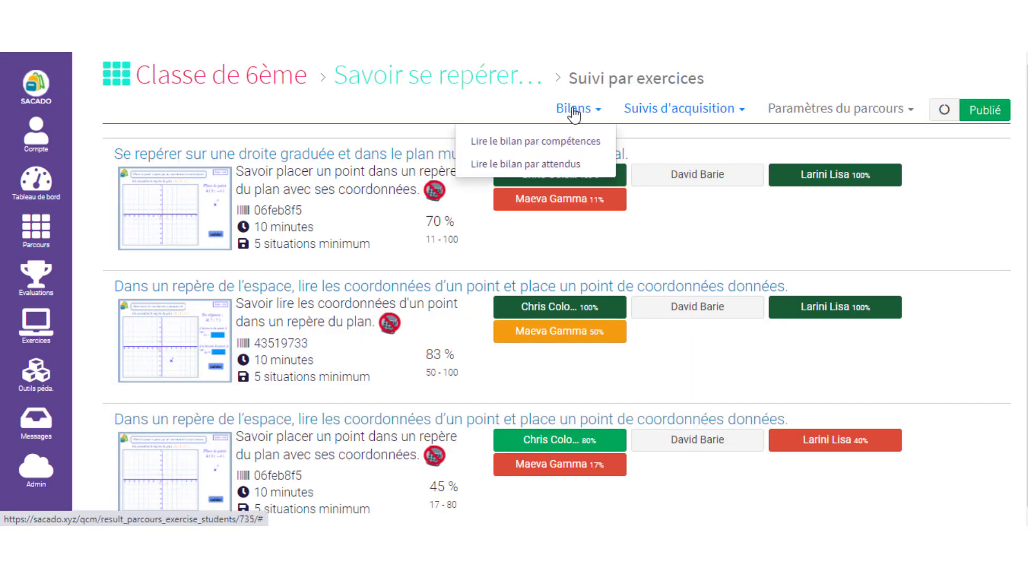
{"action": "left_click", "coordinate": [569, 163]}
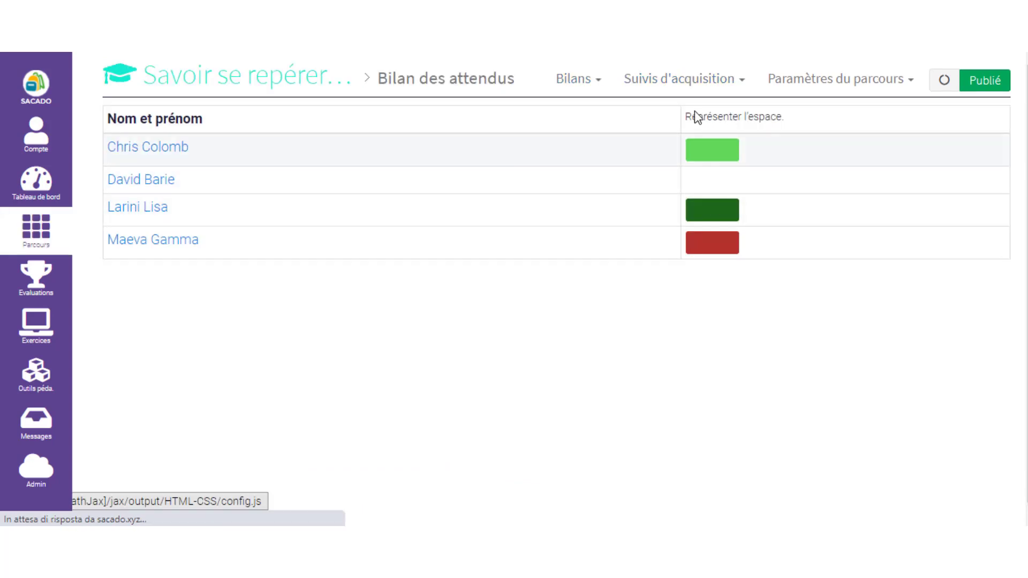
{"action": "mouse_move", "coordinate": [723, 188]}
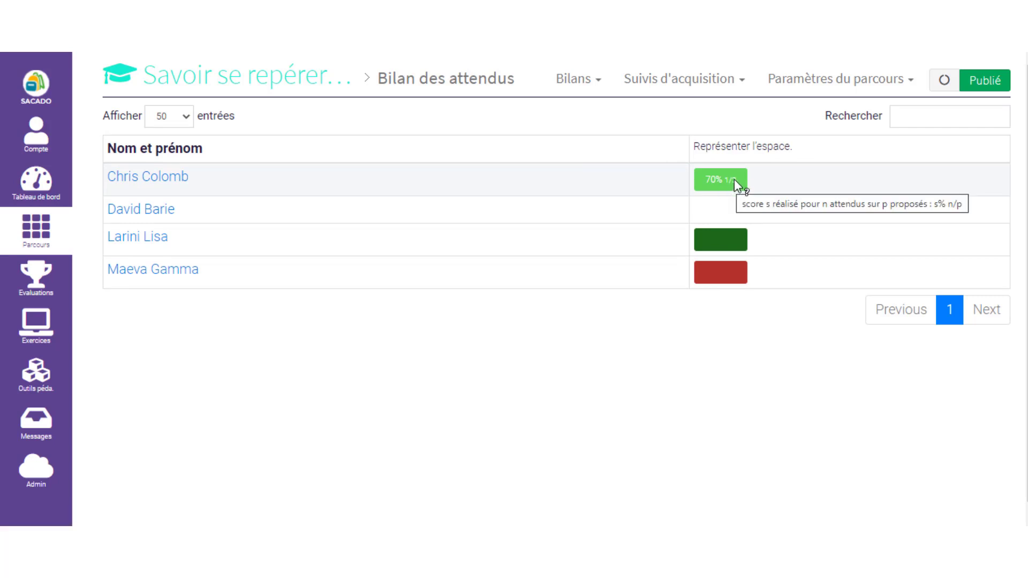
{"action": "left_click", "coordinate": [575, 84]}
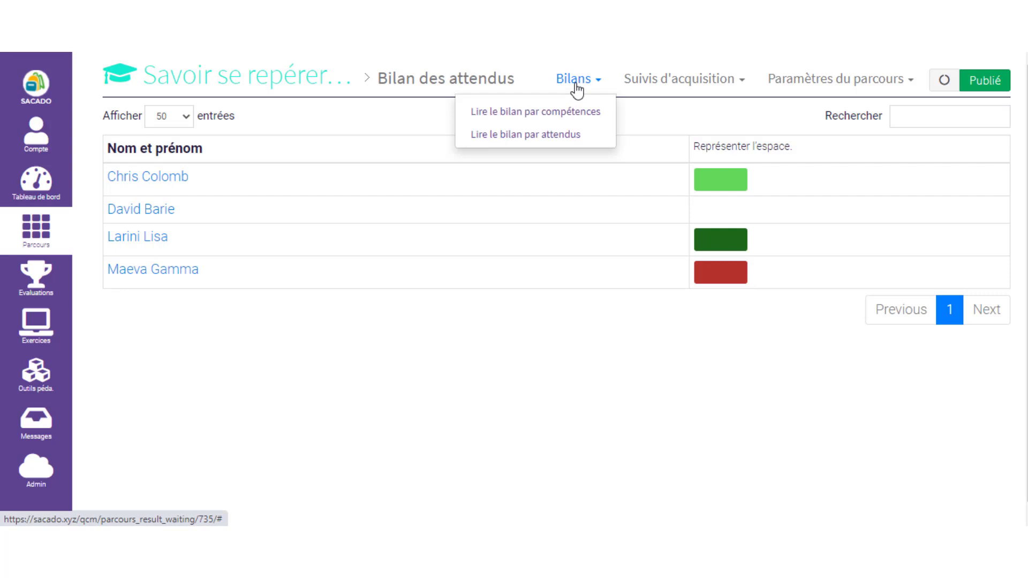
{"action": "left_click", "coordinate": [589, 119]}
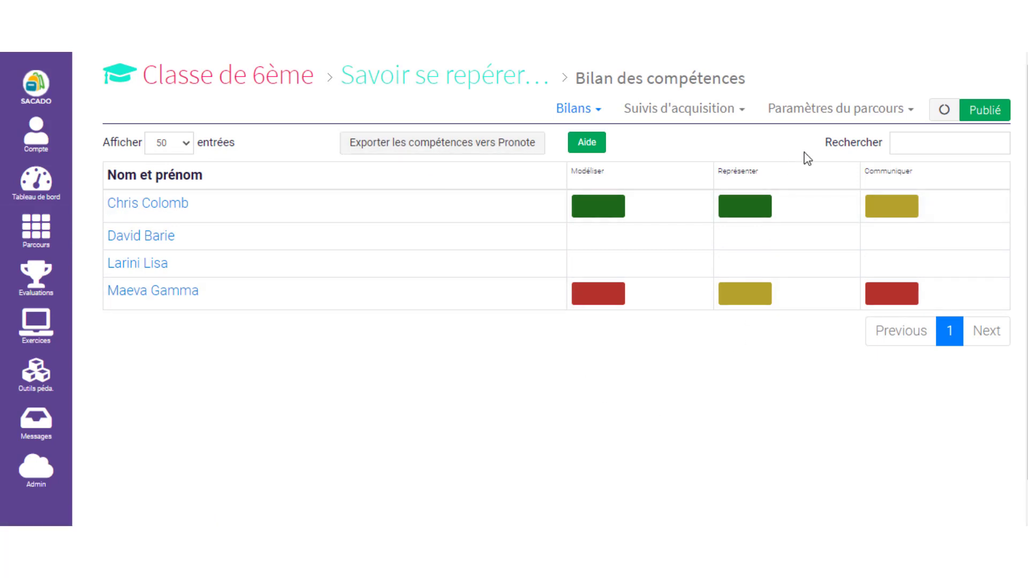
- Open the path's statistics and check the explanations of the first student's three grade values
{"action": "left_click", "coordinate": [850, 112]}
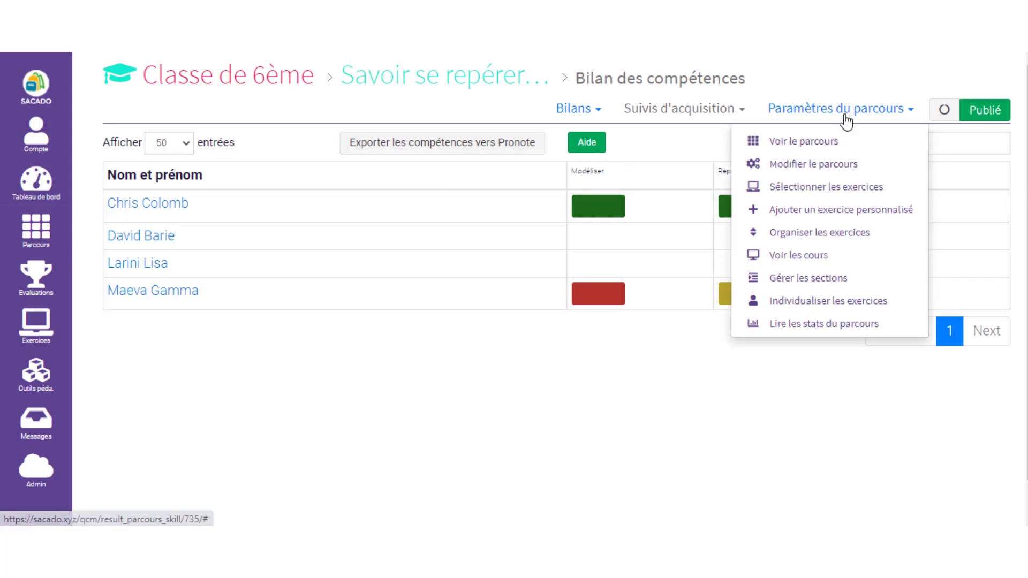
{"action": "left_click", "coordinate": [856, 323]}
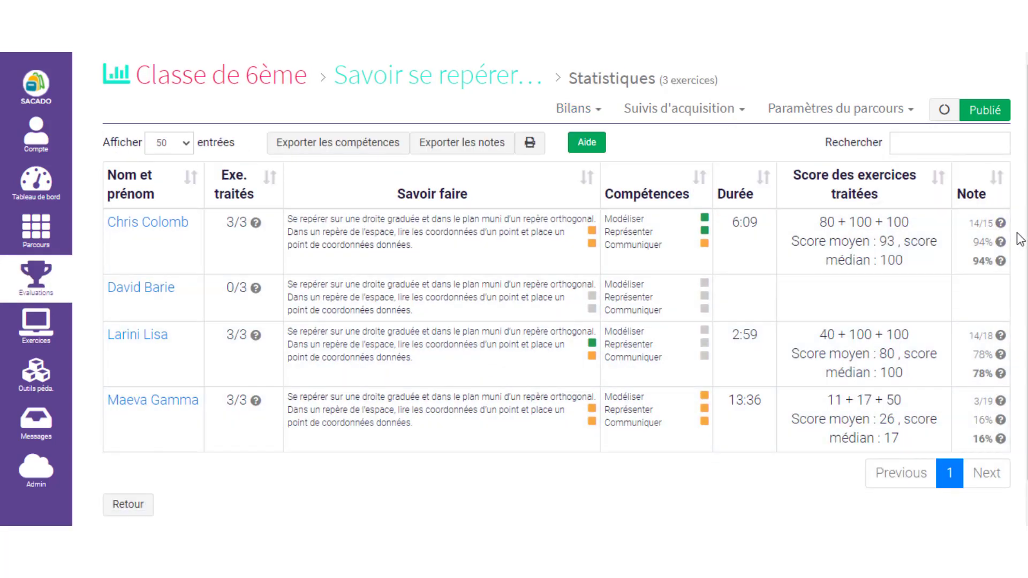
{"action": "mouse_move", "coordinate": [1001, 224]}
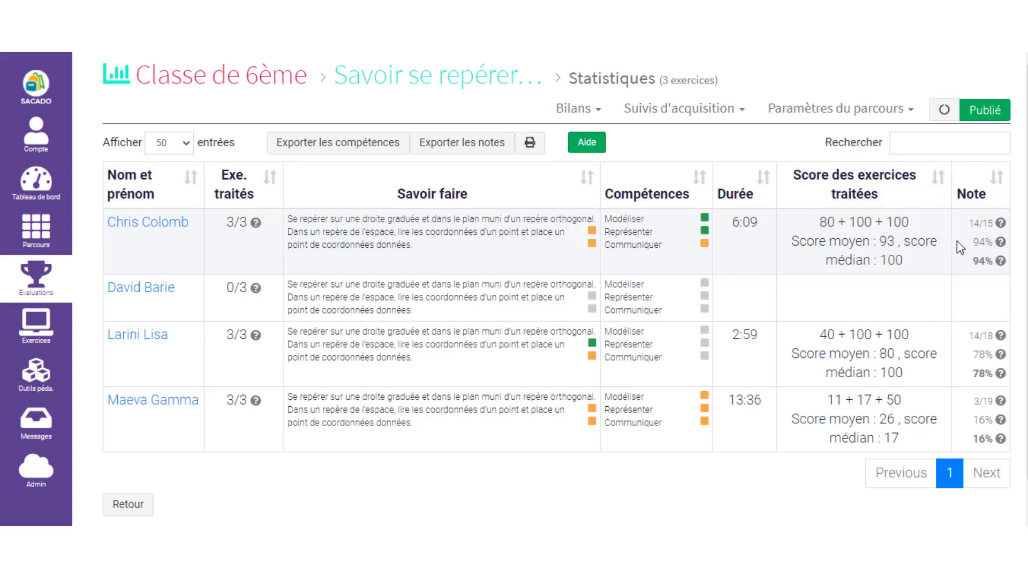
{"action": "mouse_move", "coordinate": [1001, 244]}
{"action": "mouse_move", "coordinate": [1001, 262]}
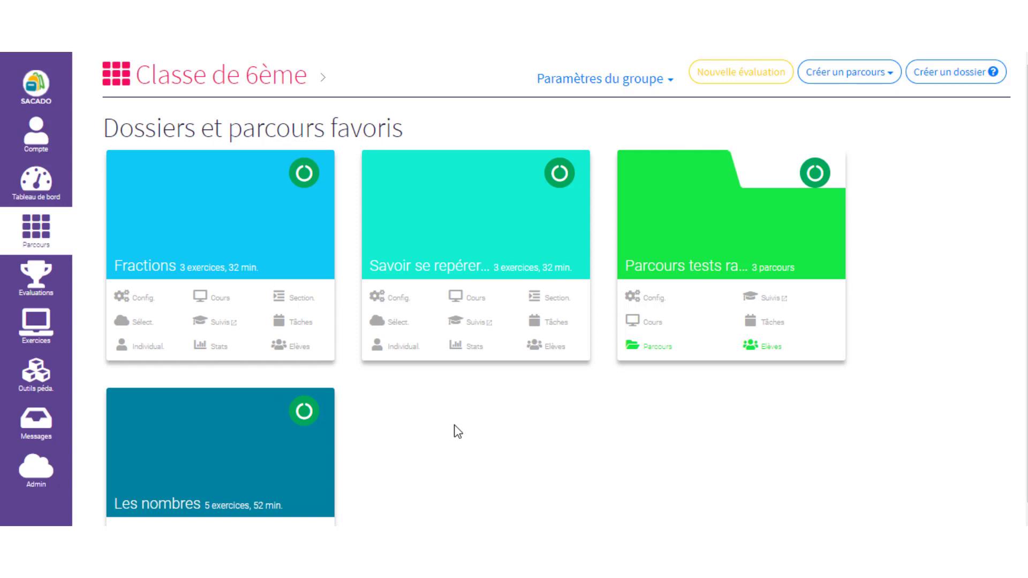
- View the acquisition tracking of Classe de 6ème with its savoir faire and bilan choices, and open the group's statistics
{"action": "left_click", "coordinate": [622, 82]}
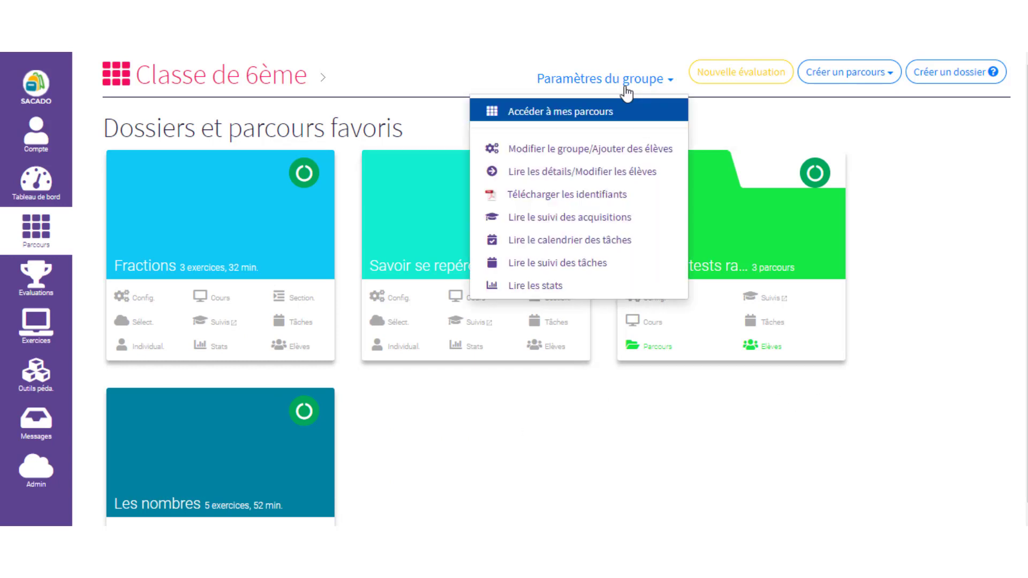
{"action": "left_click", "coordinate": [587, 221]}
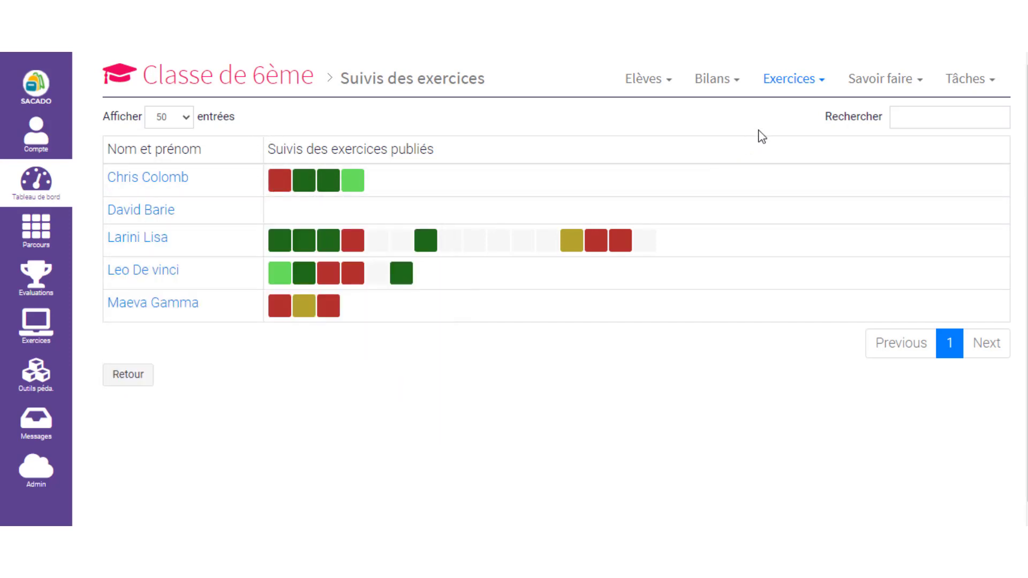
{"action": "left_click", "coordinate": [880, 80]}
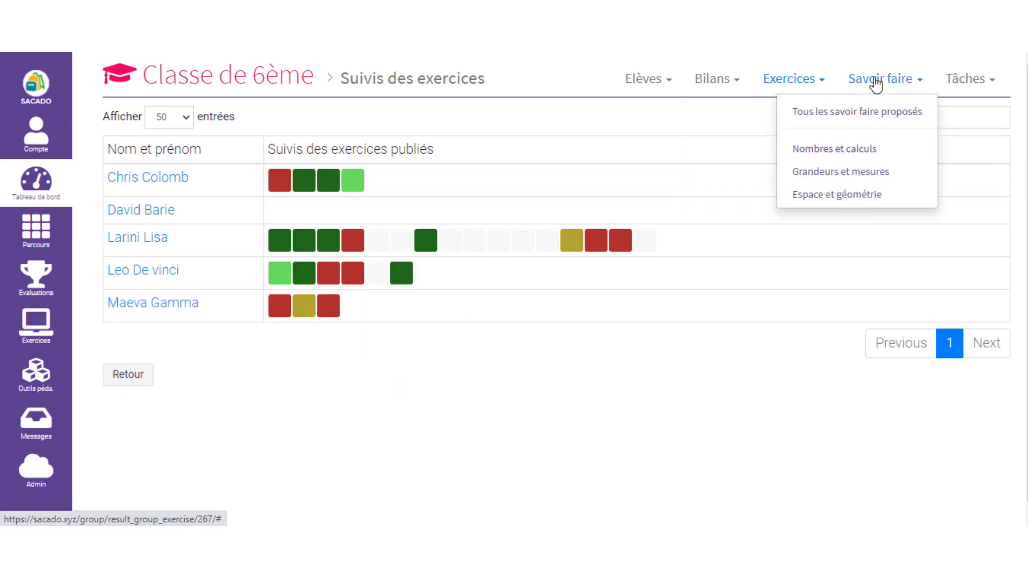
{"action": "left_click", "coordinate": [723, 80]}
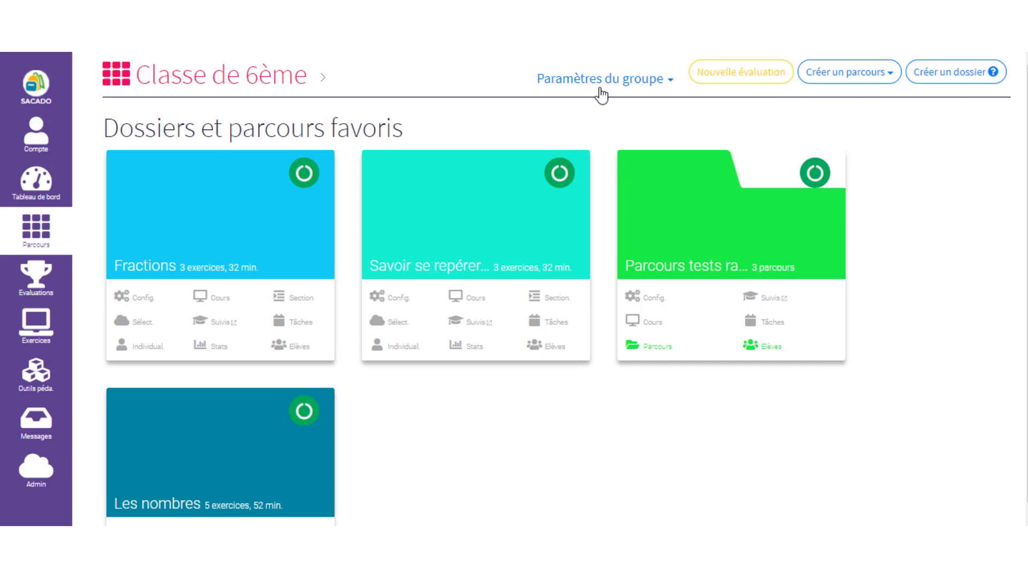
{"action": "left_click", "coordinate": [601, 91]}
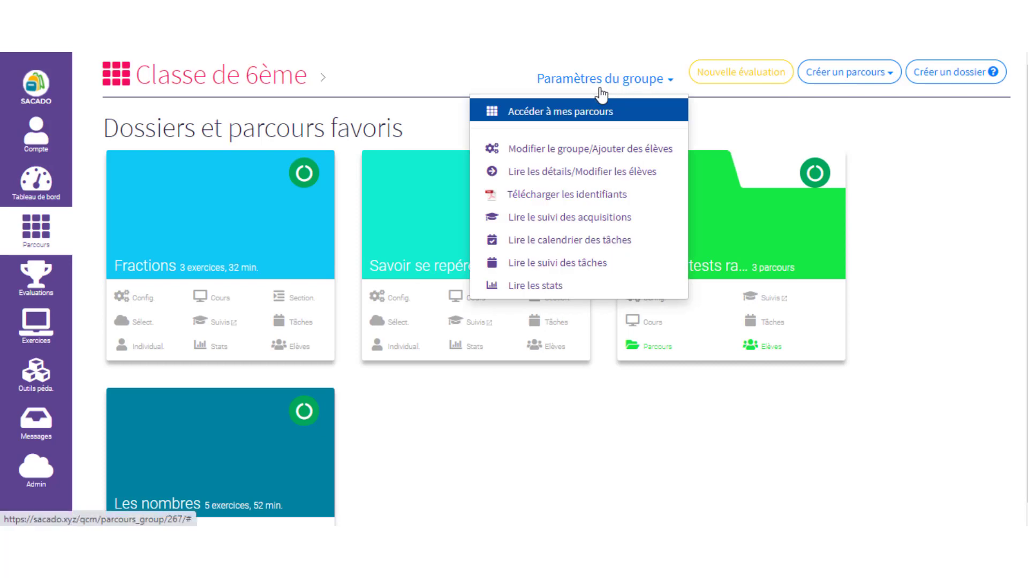
{"action": "left_click", "coordinate": [550, 289]}
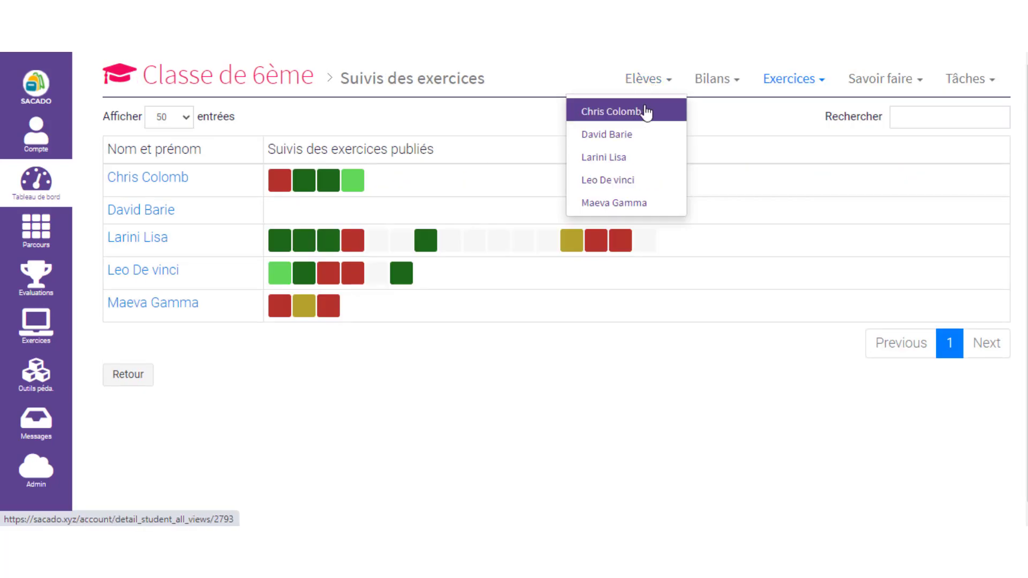
- Open the first student's individual report from the group tracking and consult its Bilan des compétences section
{"action": "left_click", "coordinate": [624, 114]}
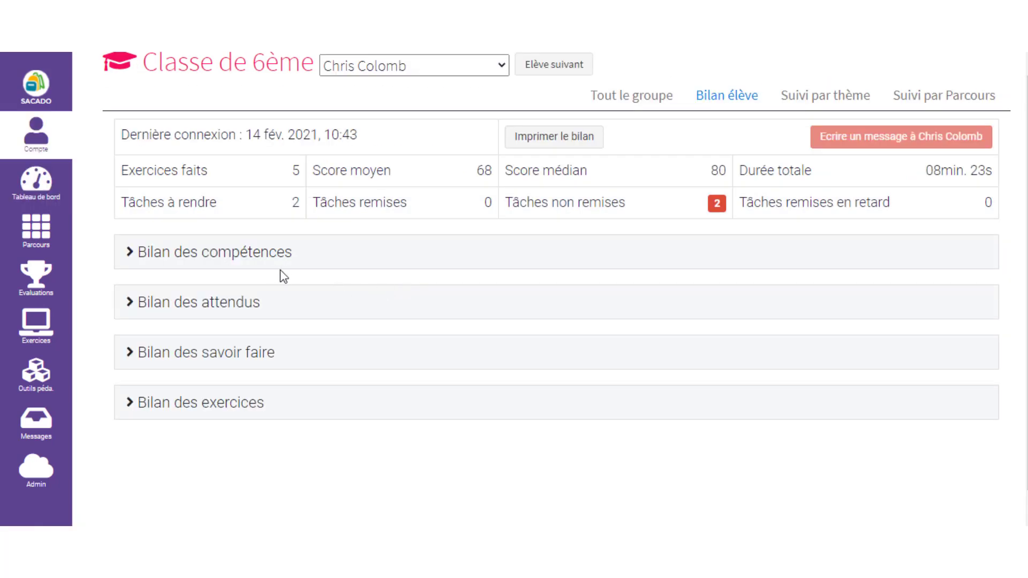
{"action": "left_click", "coordinate": [256, 253]}
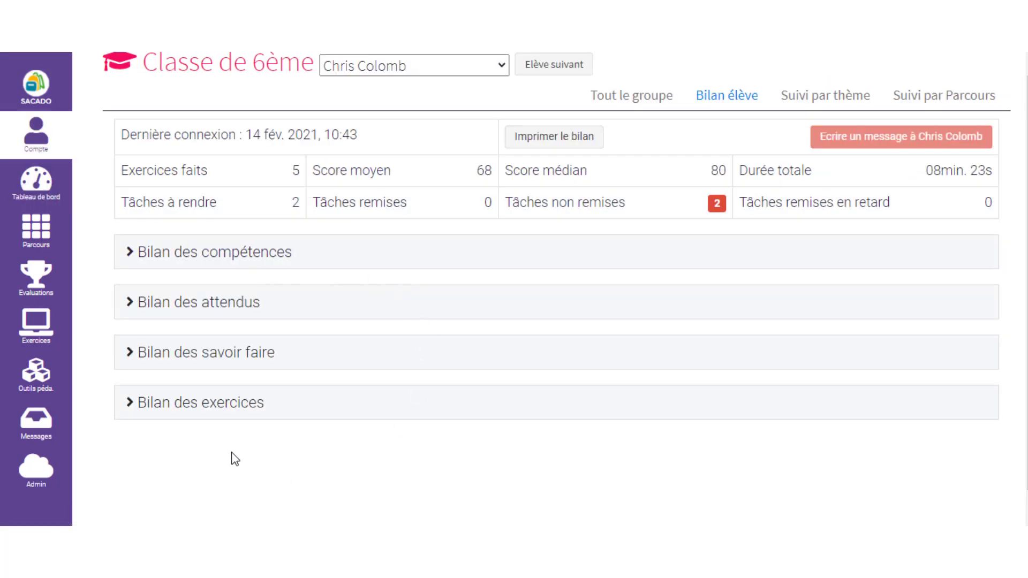